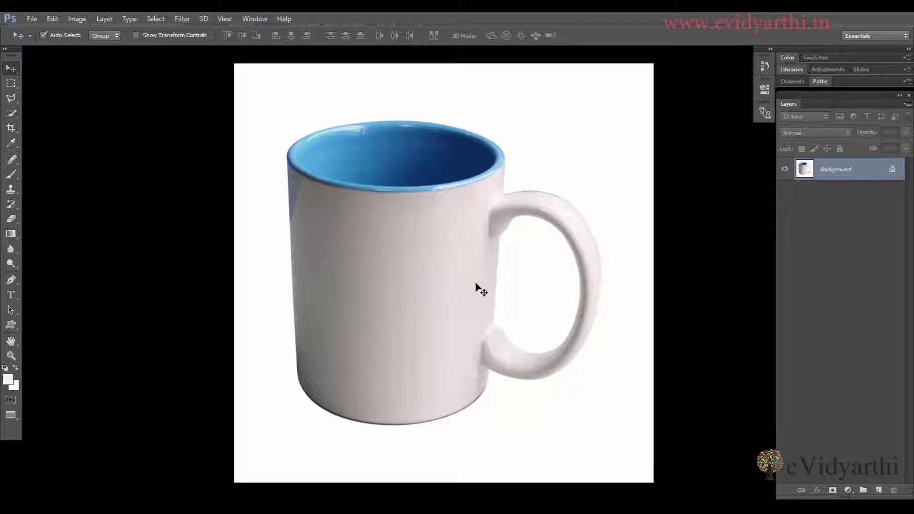
Copy the whole tulip photo and paste it into the mug document as Layer 1
{"action": "key", "text": "ctrl+Tab"}
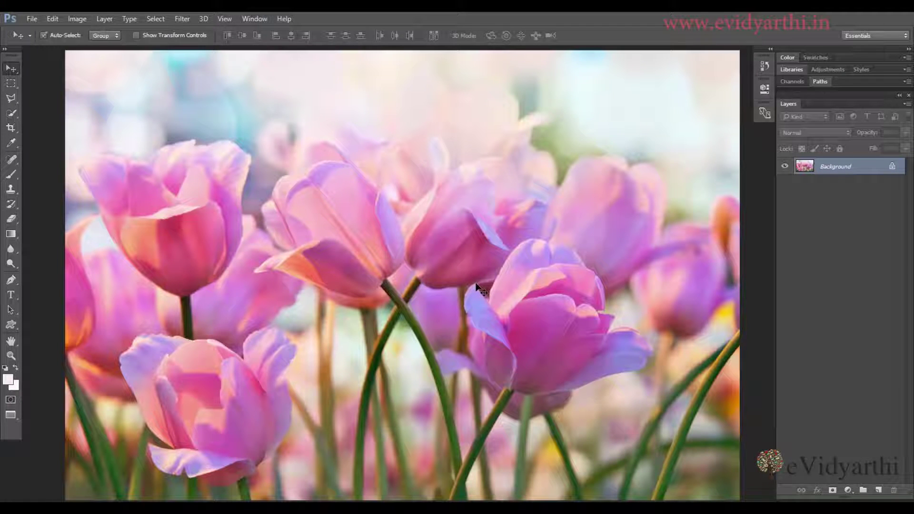
{"action": "key", "text": "ctrl+a"}
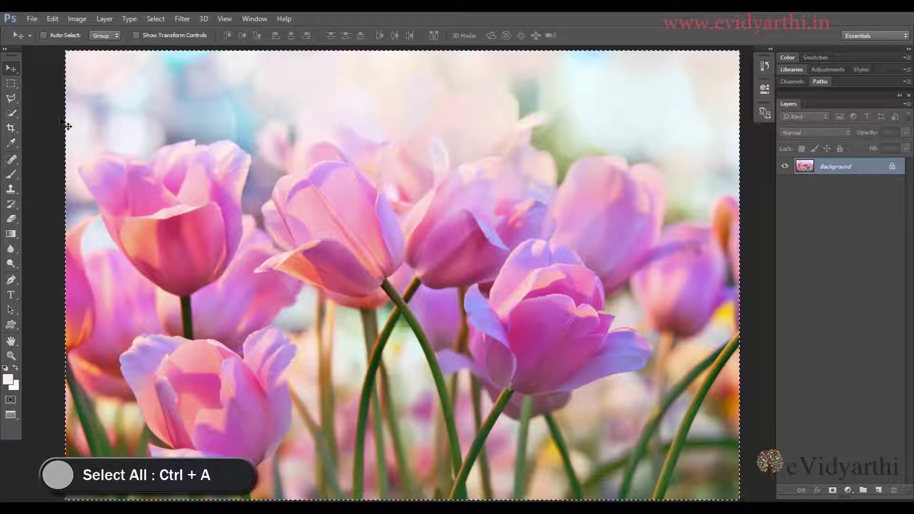
{"action": "left_click", "coordinate": [156, 20]}
{"action": "left_click", "coordinate": [162, 17]}
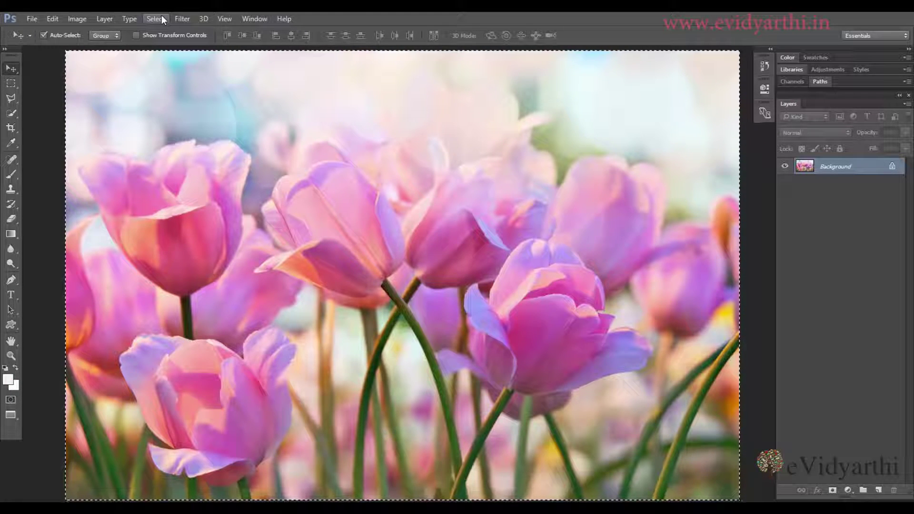
{"action": "key", "text": "ctrl+d"}
{"action": "key", "text": "alt+BackSpace"}
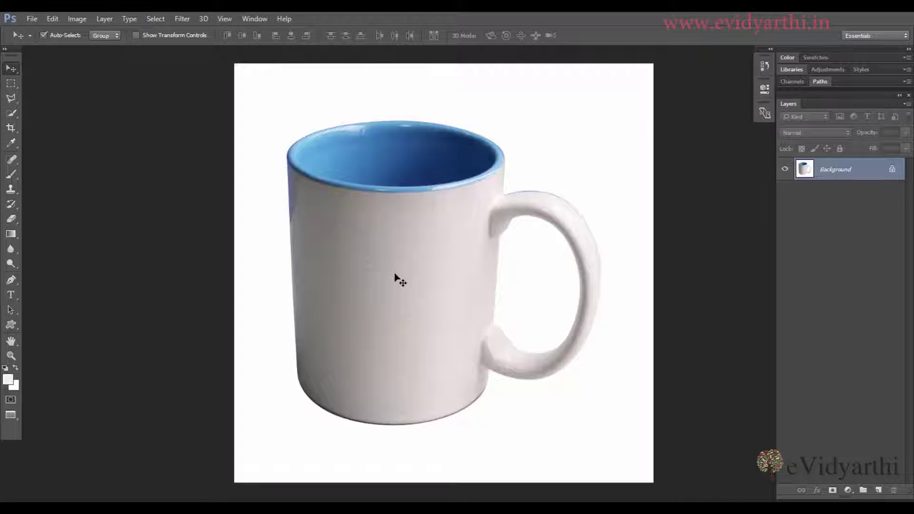
{"action": "key", "text": "ctrl+v"}
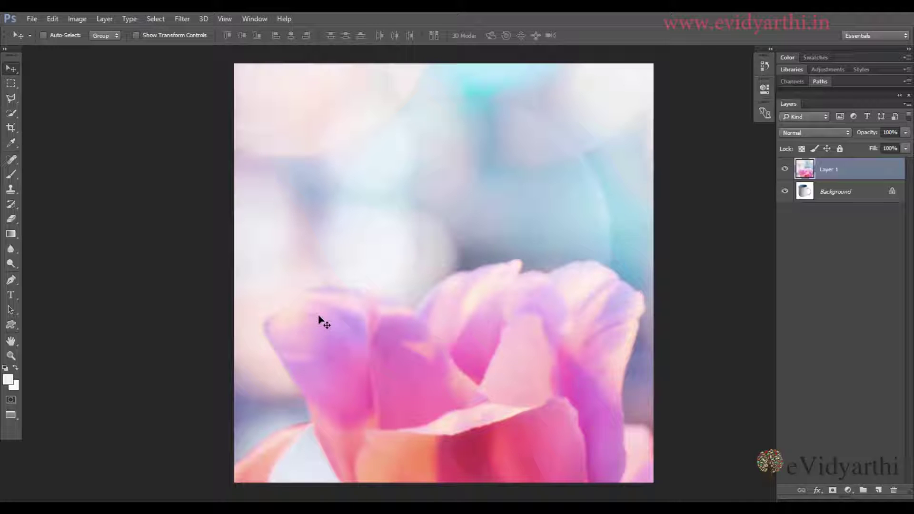
Zoom out and convert the tulip Layer 1 into a smart object
{"action": "key", "text": "ctrl+minus"}
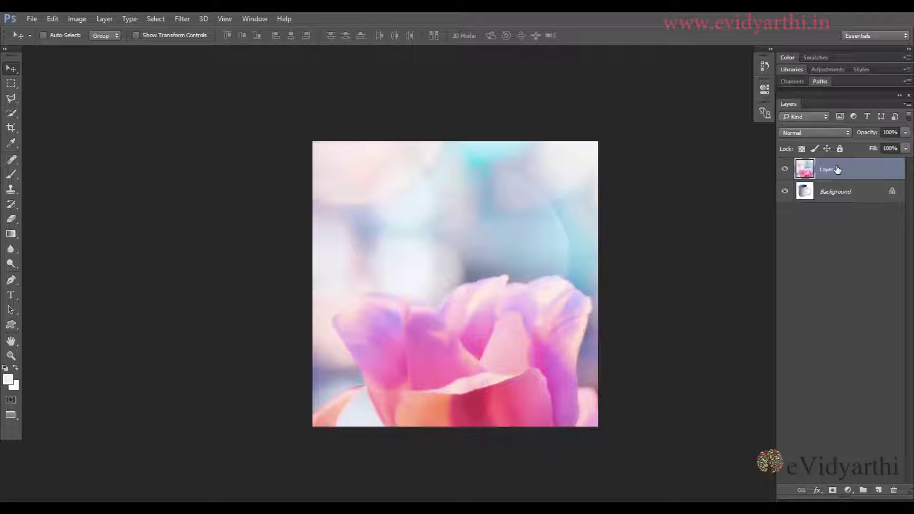
{"action": "right_click", "coordinate": [838, 170]}
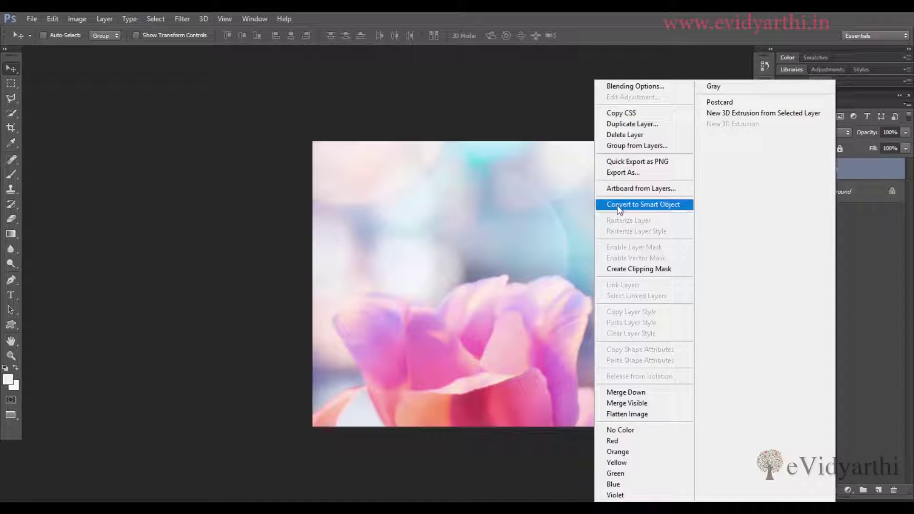
{"action": "left_click", "coordinate": [651, 210]}
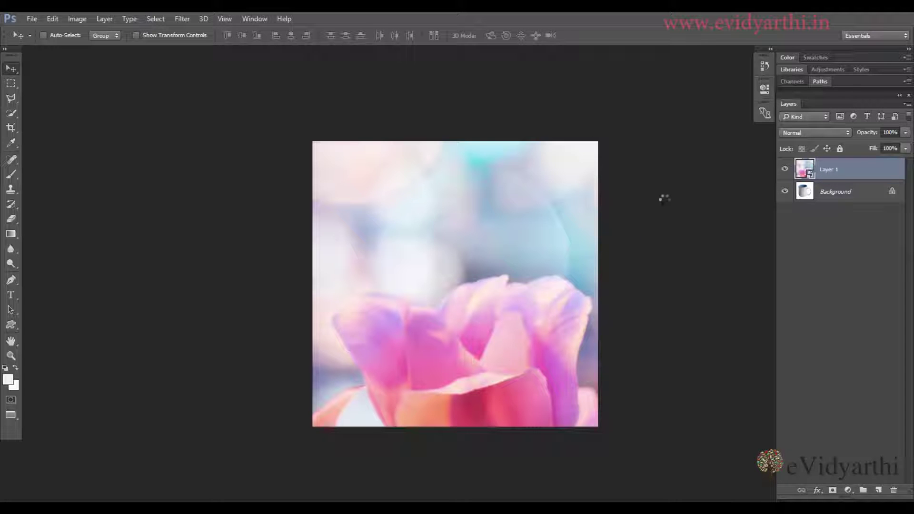
Free-transform the tulip photo and shrink it toward the mug's size
{"action": "key", "text": "ctrl+t"}
{"action": "key", "text": "space"}
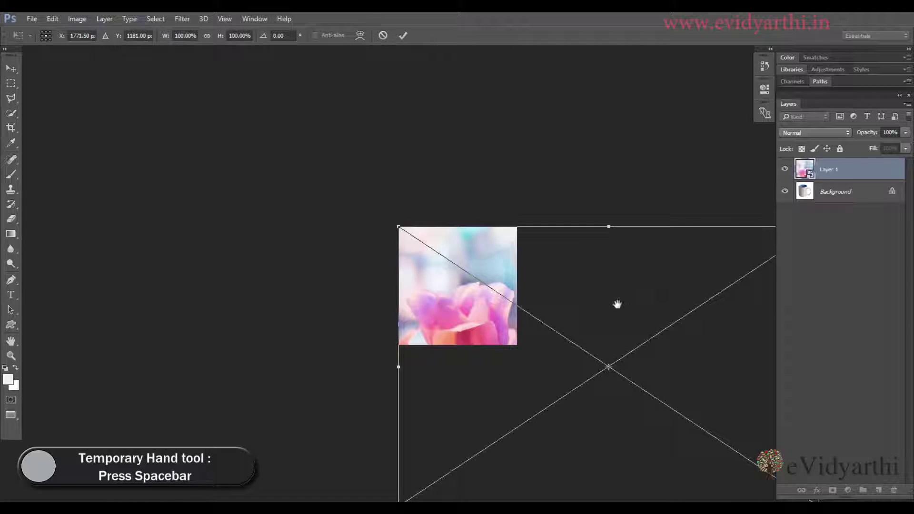
{"action": "left_click_drag", "start_coordinate": [619, 307], "coordinate": [455, 214]}
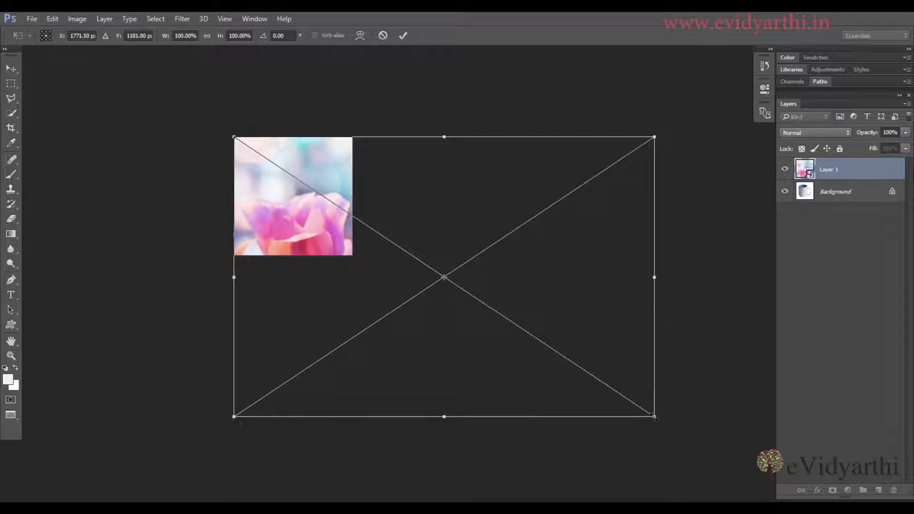
{"action": "mouse_move", "coordinate": [654, 417]}
{"action": "left_mouse_down"}
{"action": "mouse_move", "coordinate": [495, 300]}
{"action": "mouse_move", "coordinate": [309, 216]}
{"action": "left_mouse_up"}
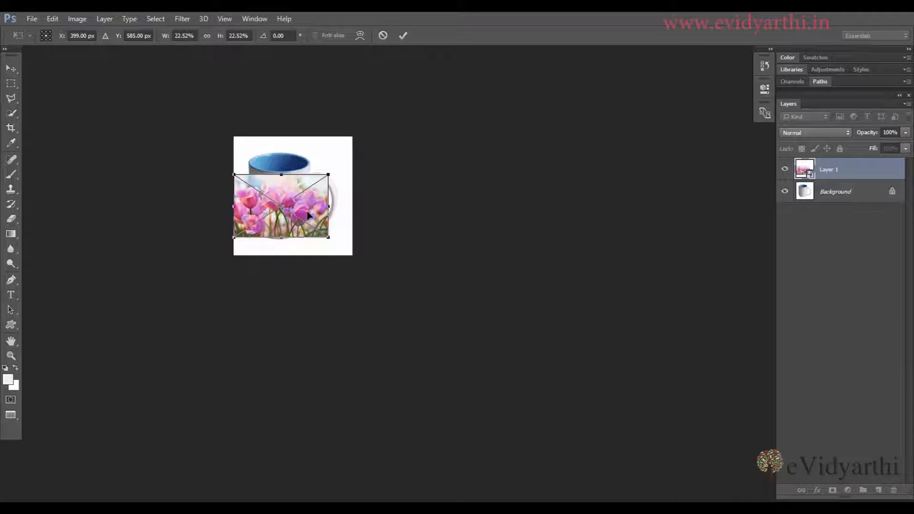
{"action": "key", "text": "ctrl+plus"}
{"action": "key", "text": "ctrl+plus"}
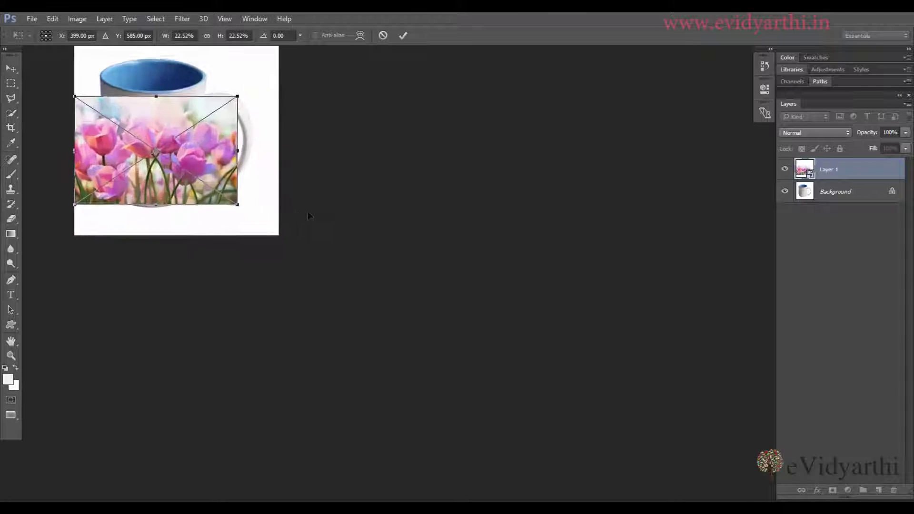
{"action": "key", "text": "ctrl+plus"}
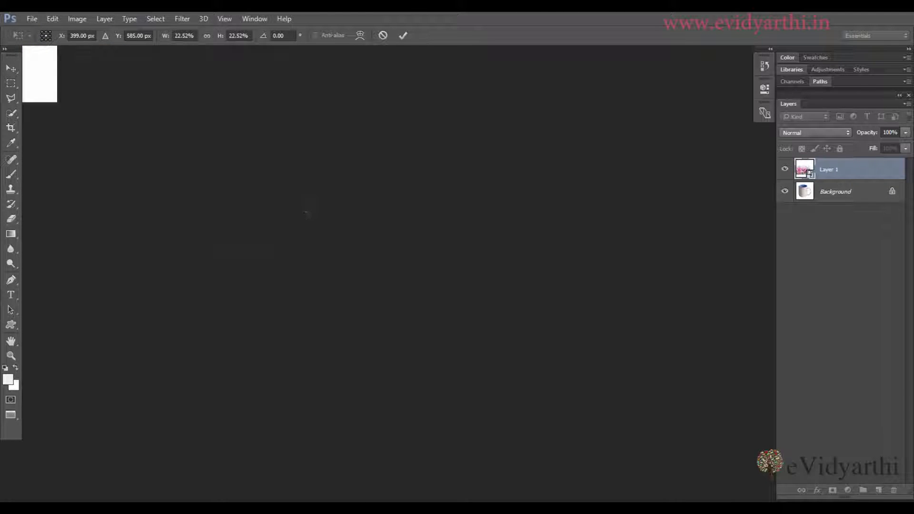
Position the tulip photo across the mug body at about 23% and commit
{"action": "mouse_move", "coordinate": [263, 198]}
{"action": "left_mouse_down"}
{"action": "mouse_move", "coordinate": [320, 218]}
{"action": "mouse_move", "coordinate": [521, 336]}
{"action": "mouse_move", "coordinate": [534, 325]}
{"action": "mouse_move", "coordinate": [677, 431]}
{"action": "left_mouse_up"}
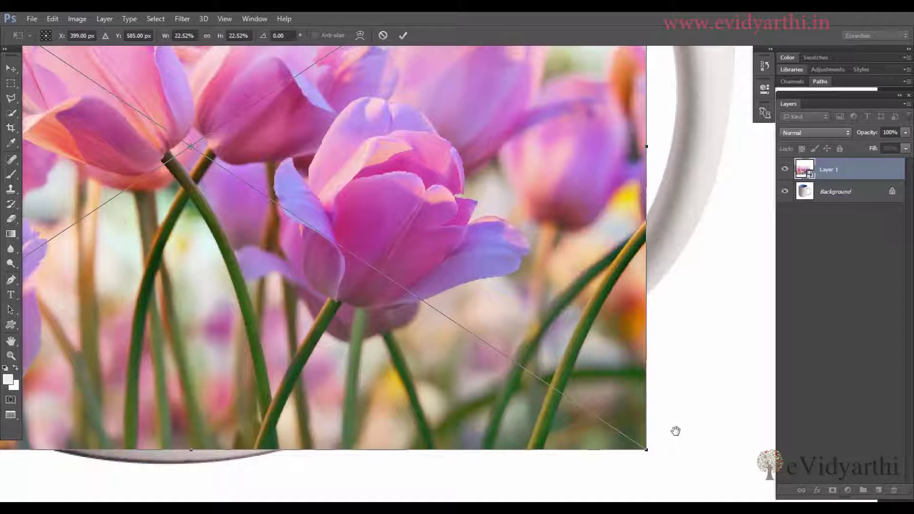
{"action": "key", "text": "ctrl+minus"}
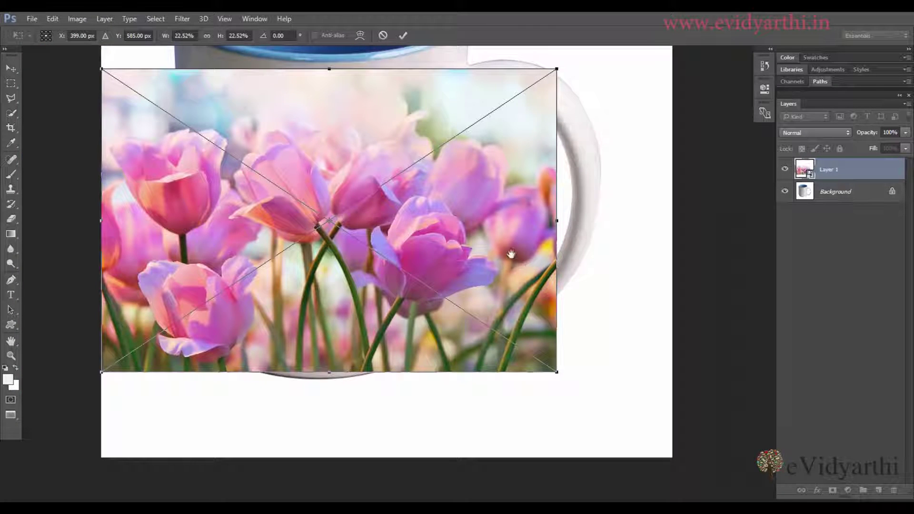
{"action": "mouse_move", "coordinate": [515, 254]}
{"action": "left_mouse_down"}
{"action": "mouse_move", "coordinate": [599, 324]}
{"action": "mouse_move", "coordinate": [576, 318]}
{"action": "left_mouse_up"}
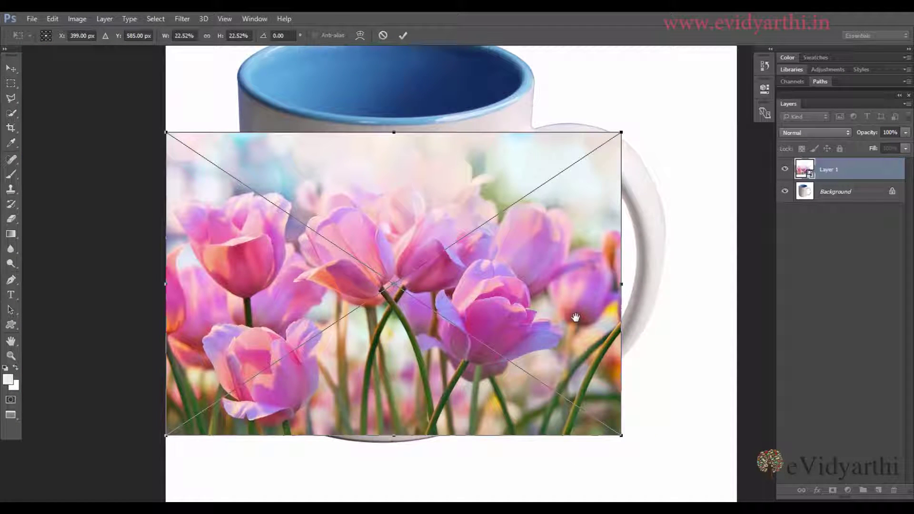
{"action": "mouse_move", "coordinate": [490, 286]}
{"action": "left_mouse_down"}
{"action": "mouse_move", "coordinate": [504, 289]}
{"action": "mouse_move", "coordinate": [462, 292]}
{"action": "left_mouse_up"}
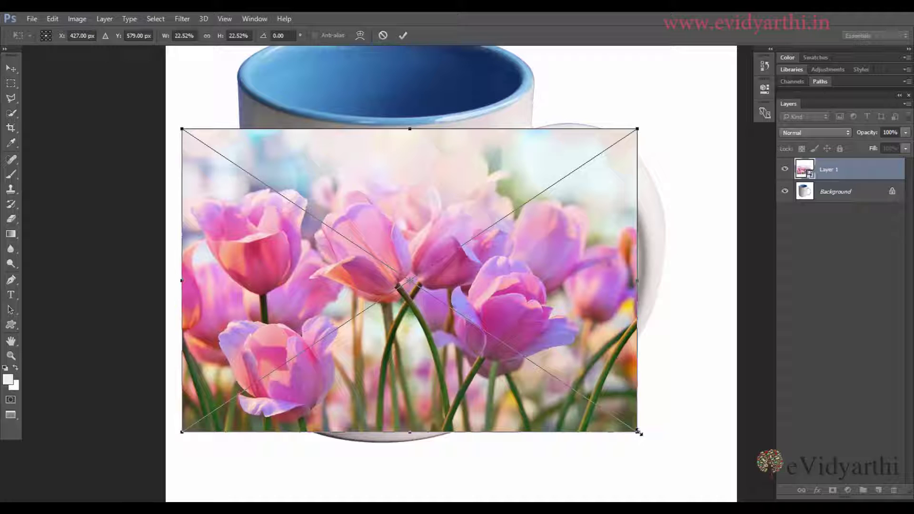
{"action": "left_click_drag", "start_coordinate": [638, 432], "coordinate": [645, 439]}
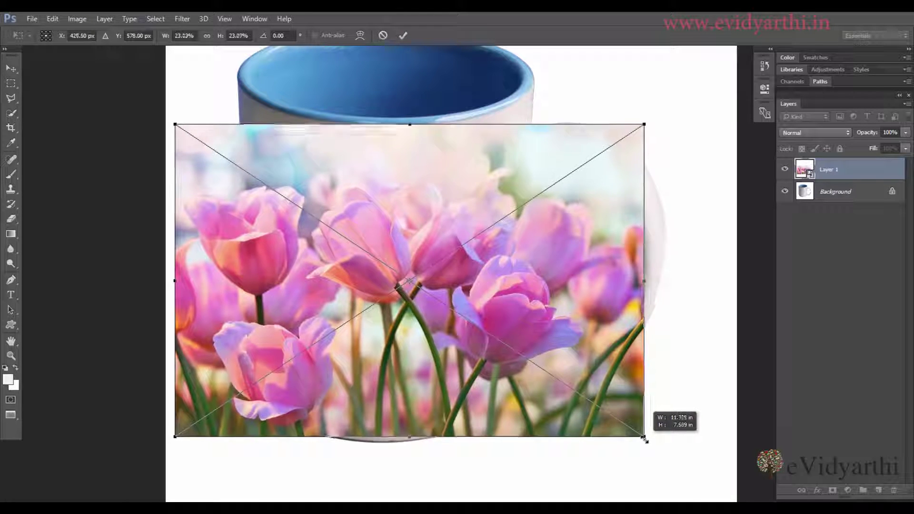
{"action": "left_click_drag", "start_coordinate": [577, 352], "coordinate": [577, 357]}
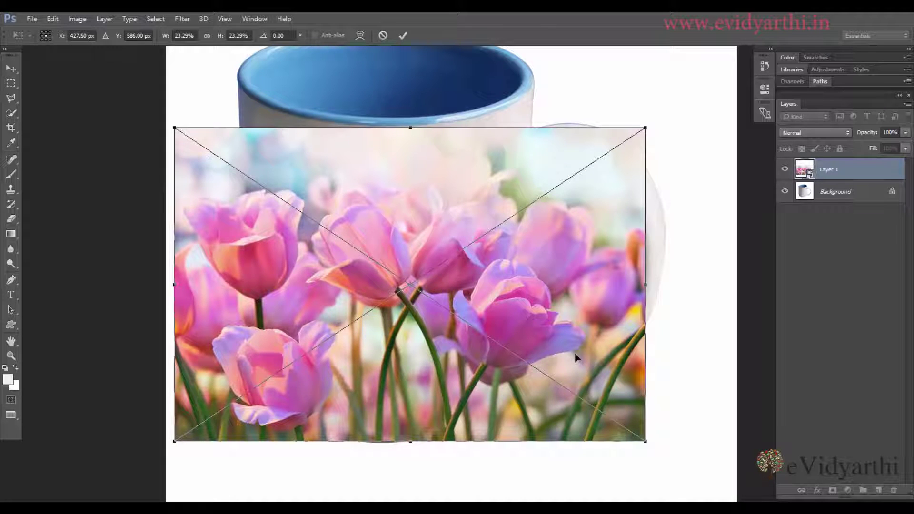
{"action": "key", "text": "Return"}
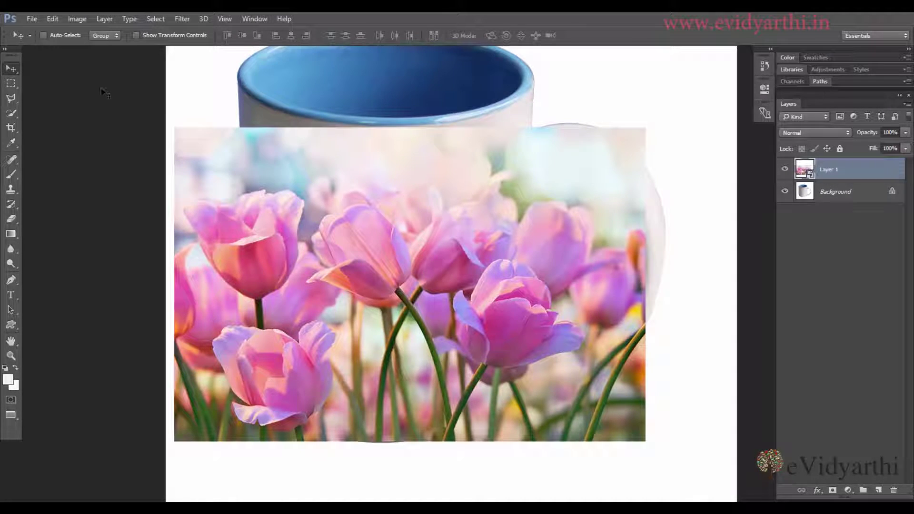
Put the tulip smart object into Warp mode via Edit > Transform
{"action": "left_click", "coordinate": [53, 18]}
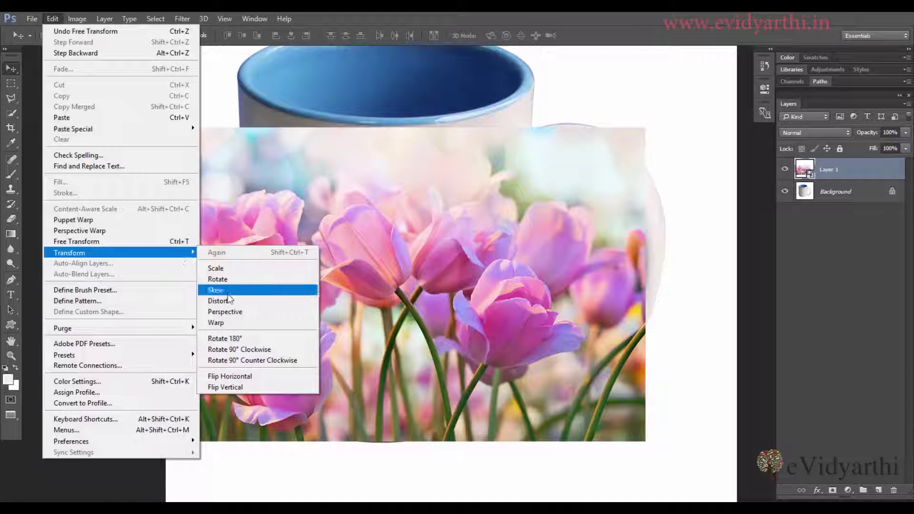
{"action": "mouse_move", "coordinate": [70, 252]}
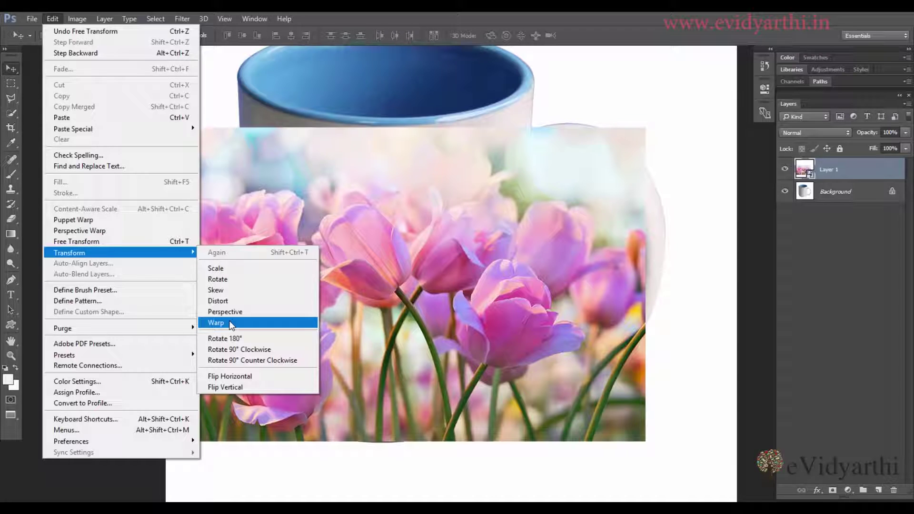
{"action": "left_click", "coordinate": [231, 327]}
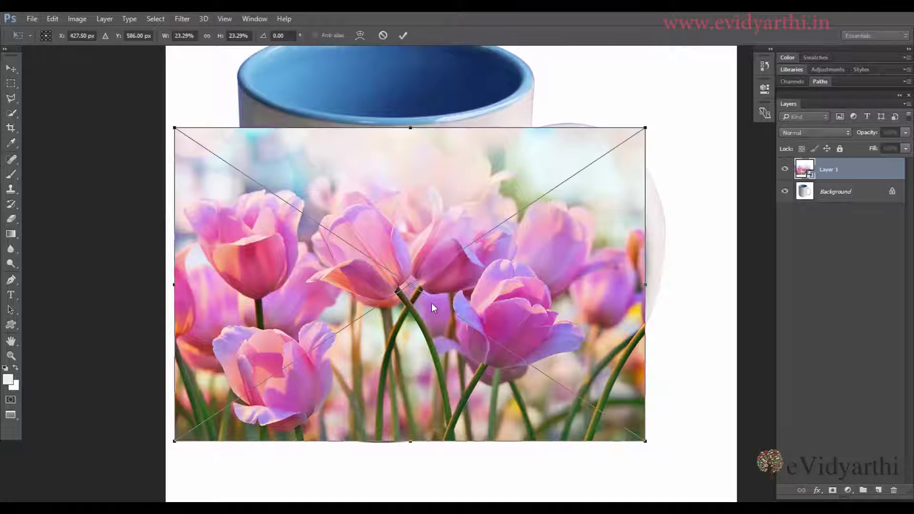
{"action": "right_click", "coordinate": [493, 283]}
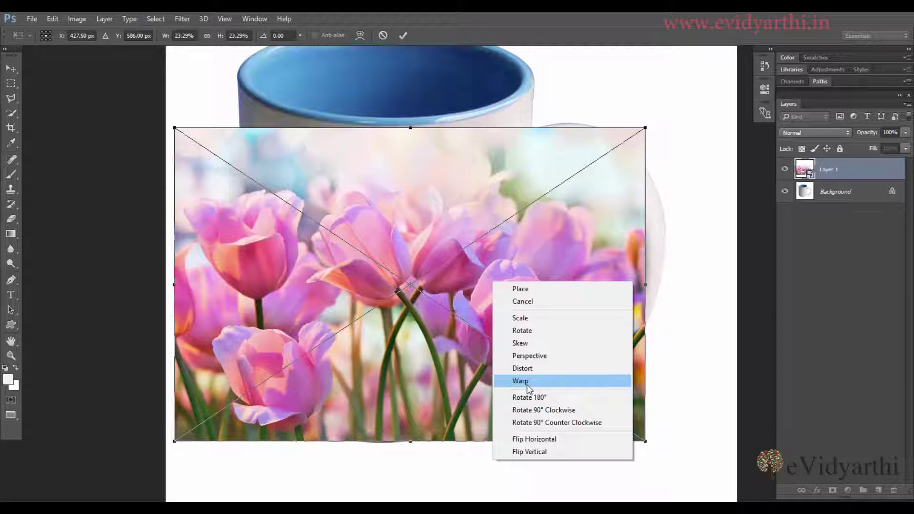
{"action": "left_click", "coordinate": [527, 385]}
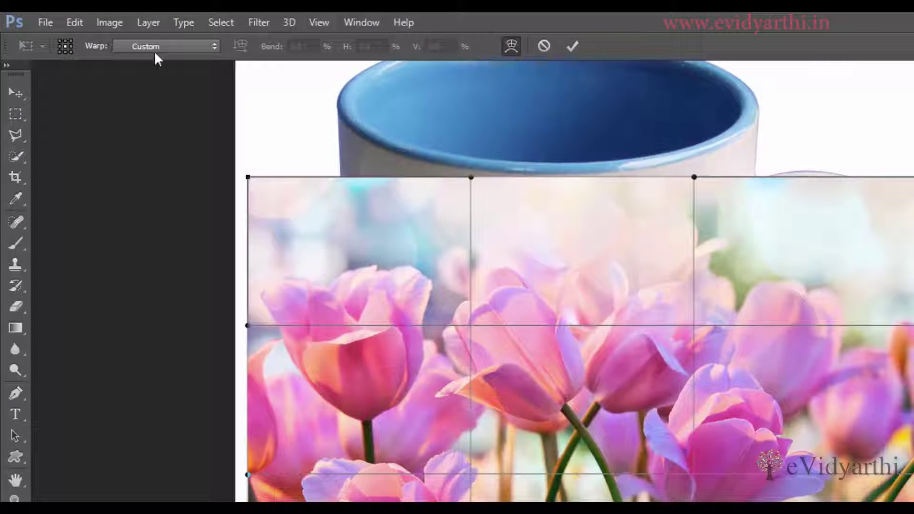
Apply the Arc warp preset to the tulip photo and zoom out to view it
{"action": "left_click", "coordinate": [202, 46]}
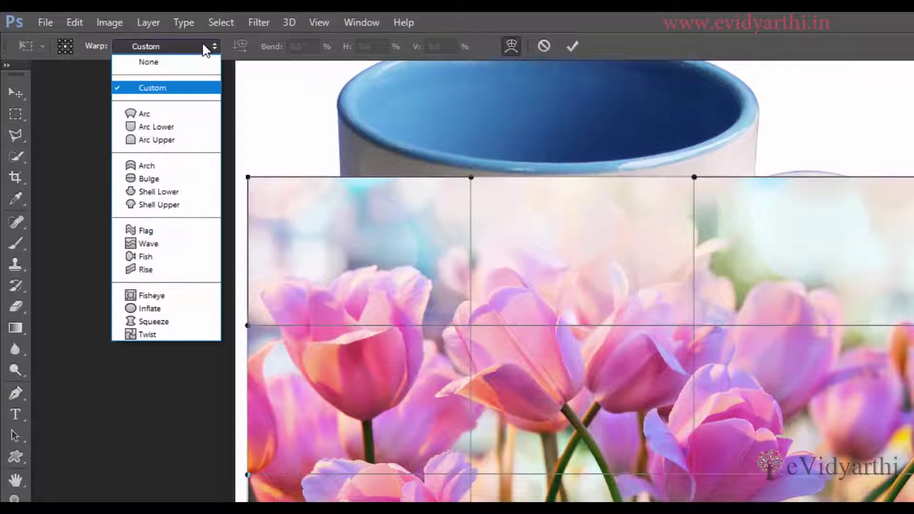
{"action": "left_click", "coordinate": [168, 116]}
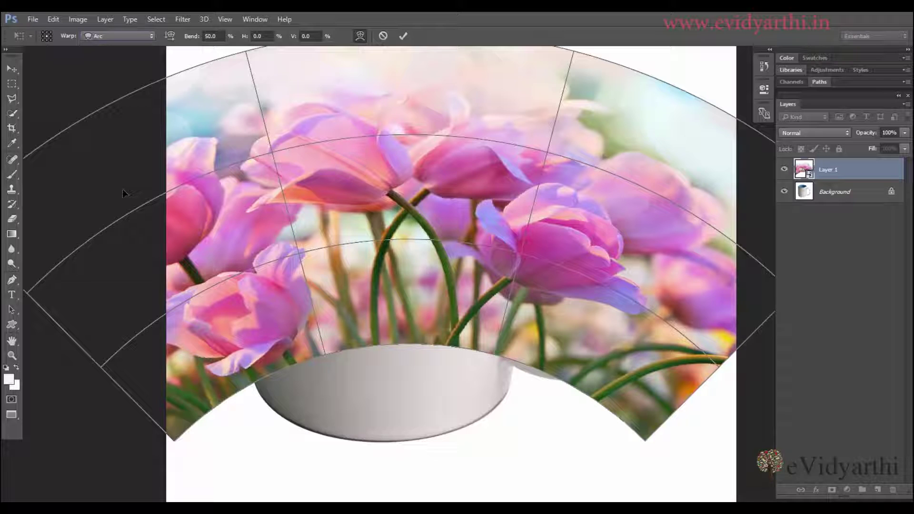
{"action": "key", "text": "ctrl+minus"}
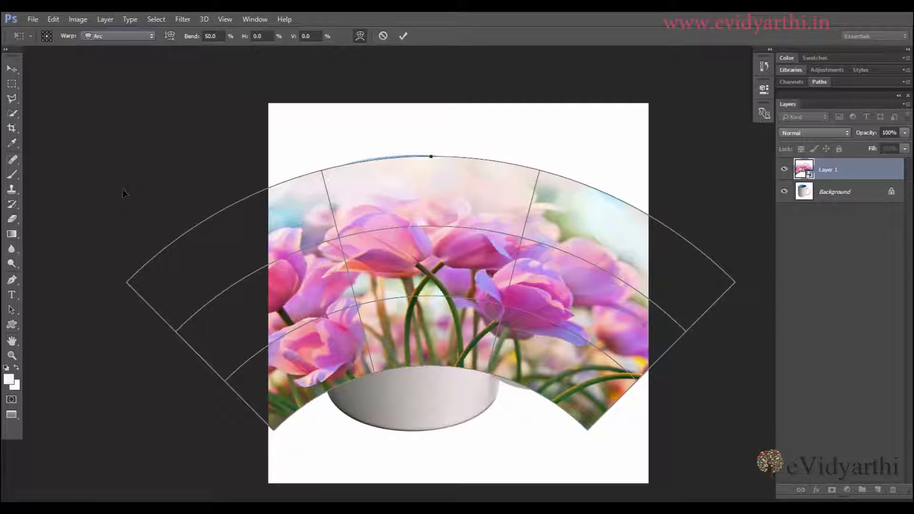
{"action": "left_click_drag", "start_coordinate": [453, 139], "coordinate": [427, 120]}
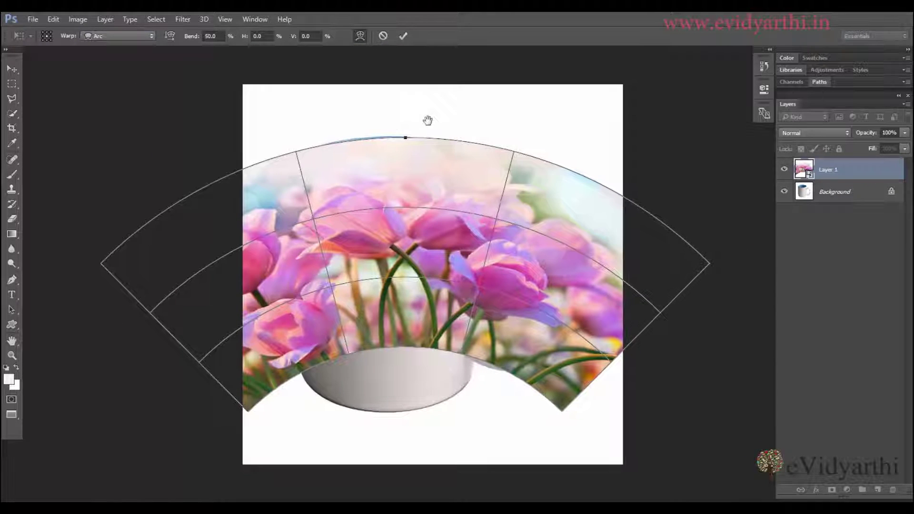
{"action": "left_click", "coordinate": [129, 35]}
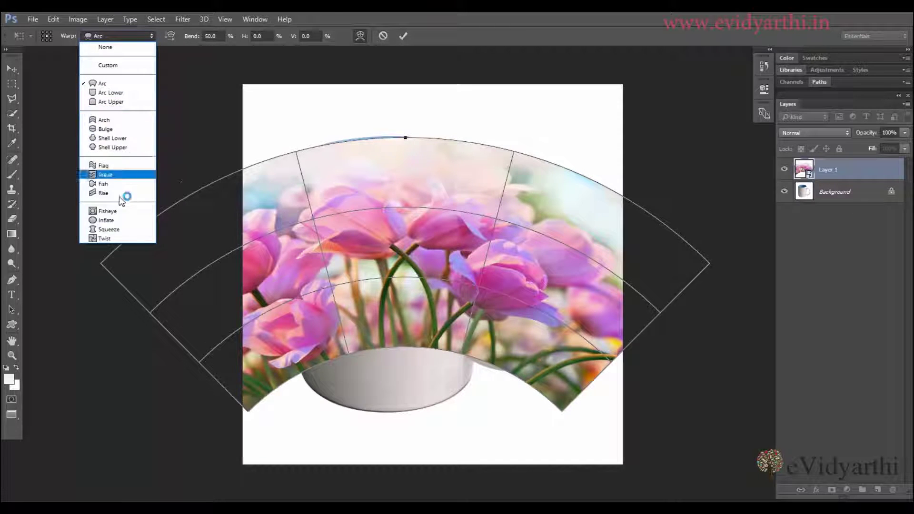
Switch the warp to Shell Lower and raise the bend to 54.9%
{"action": "left_click", "coordinate": [138, 139]}
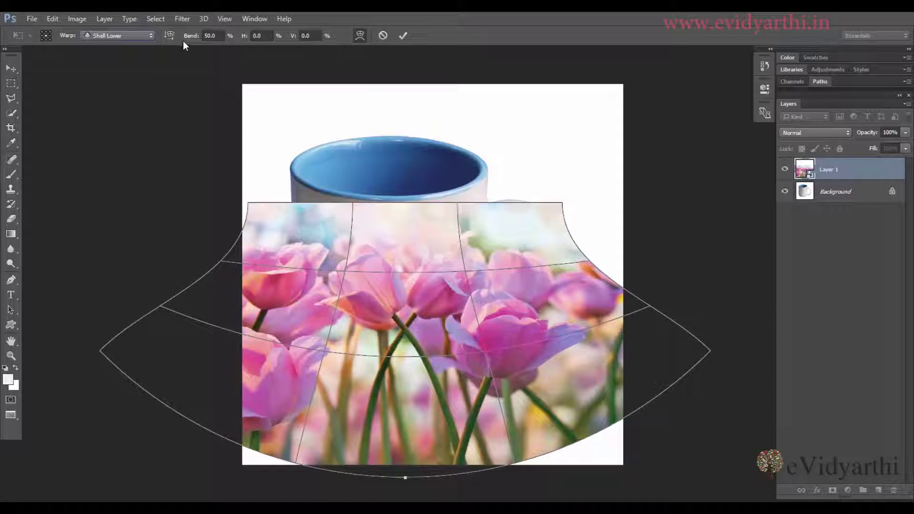
{"action": "left_click_drag", "start_coordinate": [186, 38], "coordinate": [207, 38]}
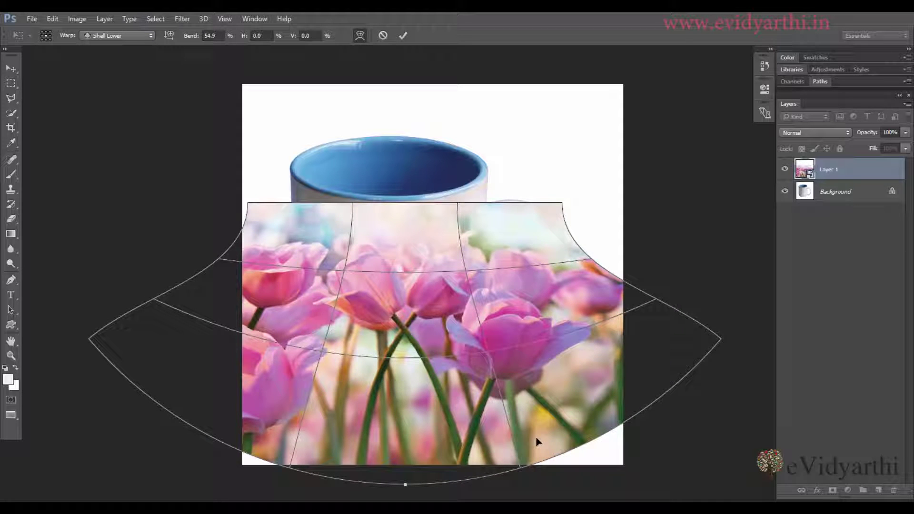
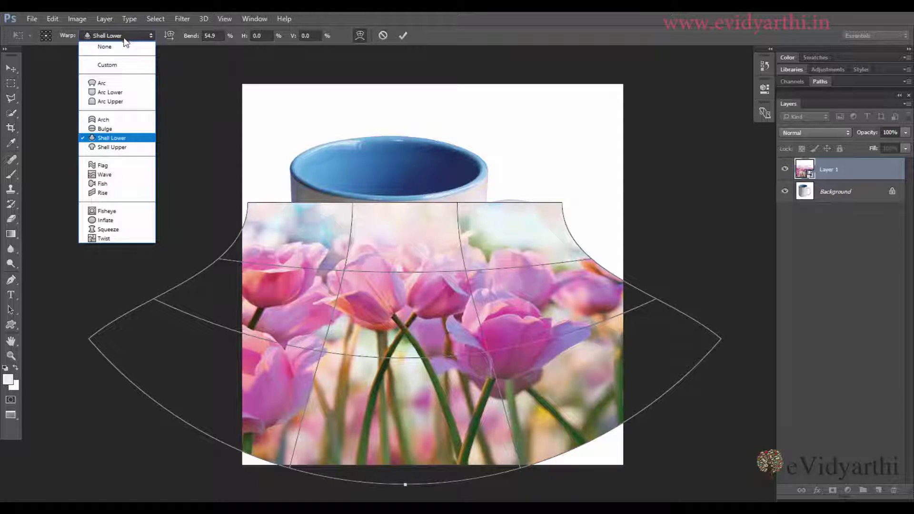
Change the tulip photo's warp style from Shell Lower to Bulge with 50% bend
{"action": "left_click", "coordinate": [104, 129]}
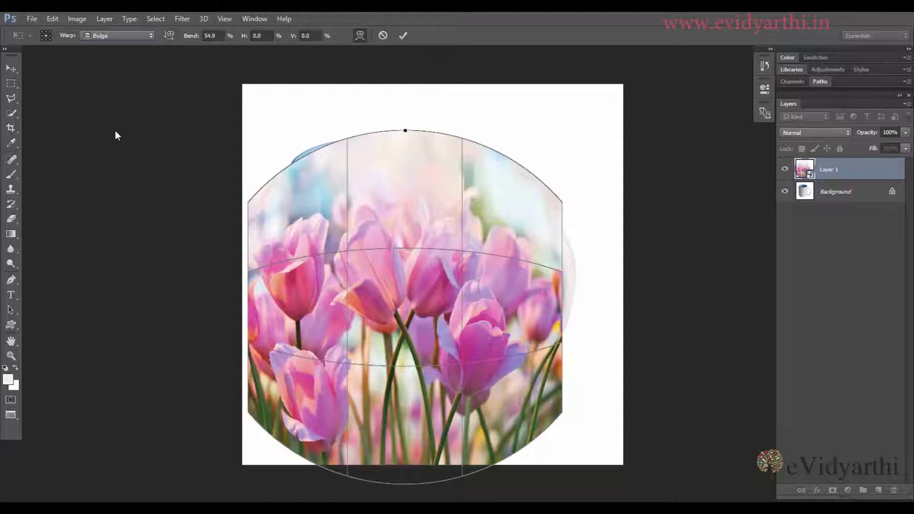
{"action": "key", "text": "ctrl+z"}
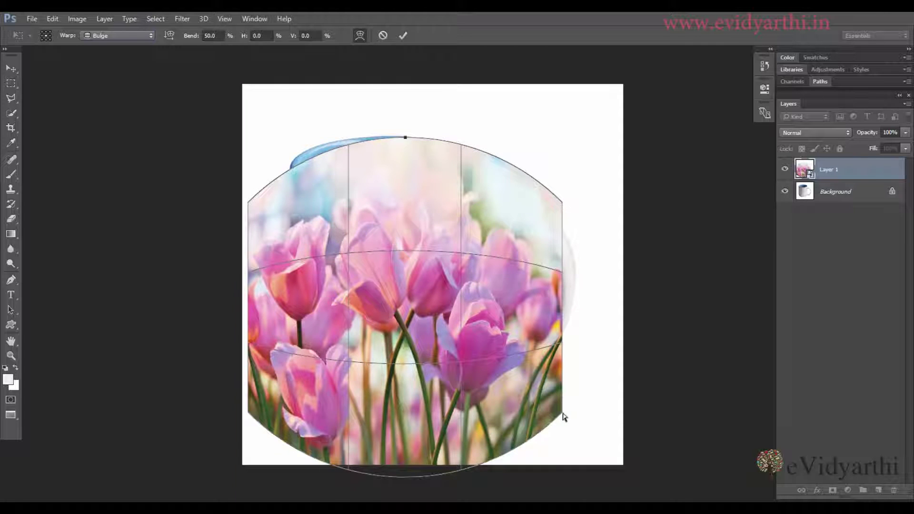
{"action": "key", "text": "Return"}
Scale the bulged tulip photo to about 16% and move it over the mug body
{"action": "key", "text": "ctrl+t"}
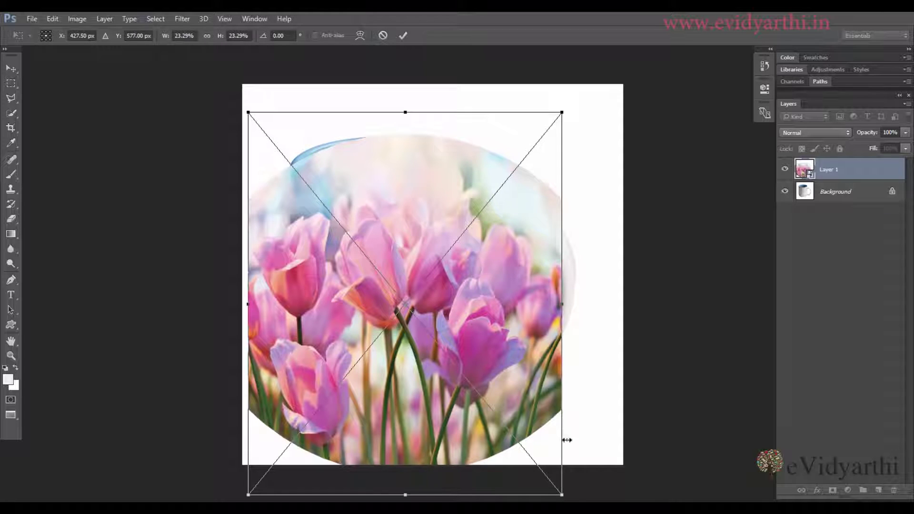
{"action": "left_click_drag", "start_coordinate": [562, 494], "coordinate": [524, 424]}
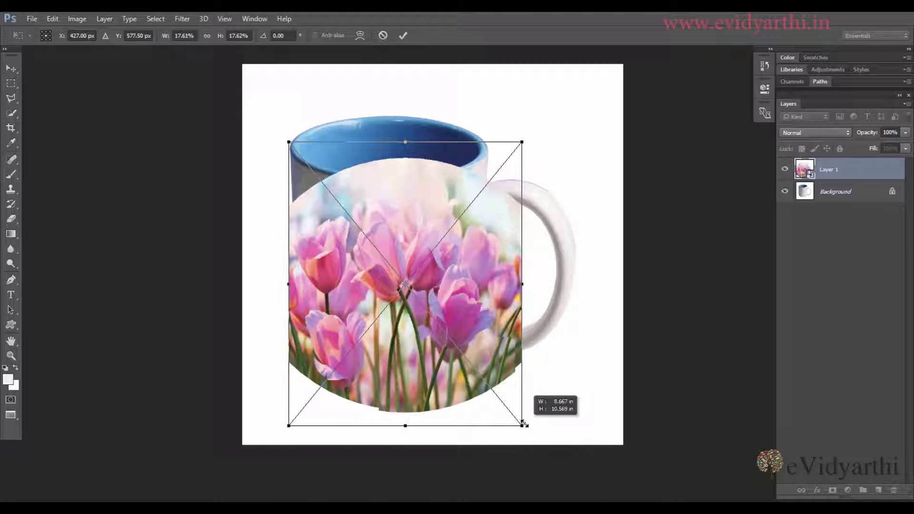
{"action": "left_click_drag", "start_coordinate": [524, 424], "coordinate": [512, 413]}
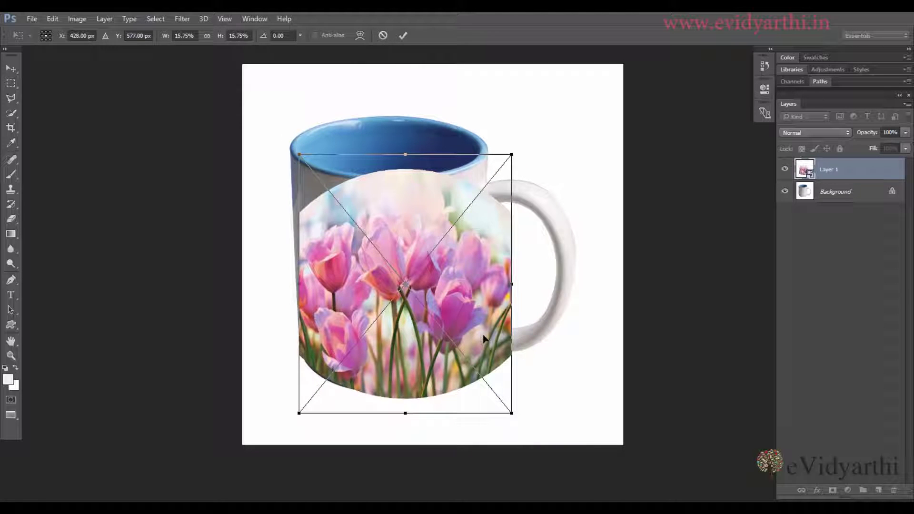
{"action": "mouse_move", "coordinate": [480, 341]}
{"action": "left_mouse_down"}
{"action": "mouse_move", "coordinate": [454, 327]}
{"action": "mouse_move", "coordinate": [461, 333]}
{"action": "left_mouse_up"}
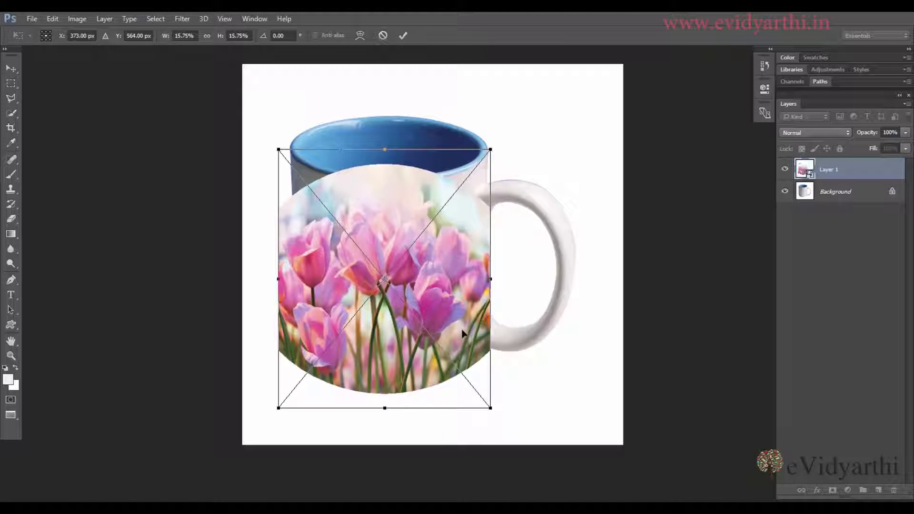
{"action": "key", "text": "Return"}
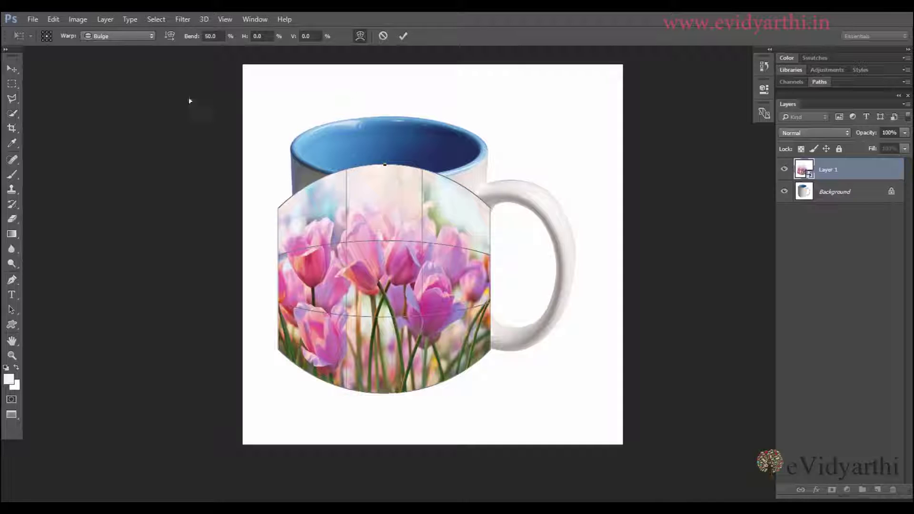
Switch the warp to Custom and fit the photo's top corners and edge to the mug rim
{"action": "left_click", "coordinate": [145, 36]}
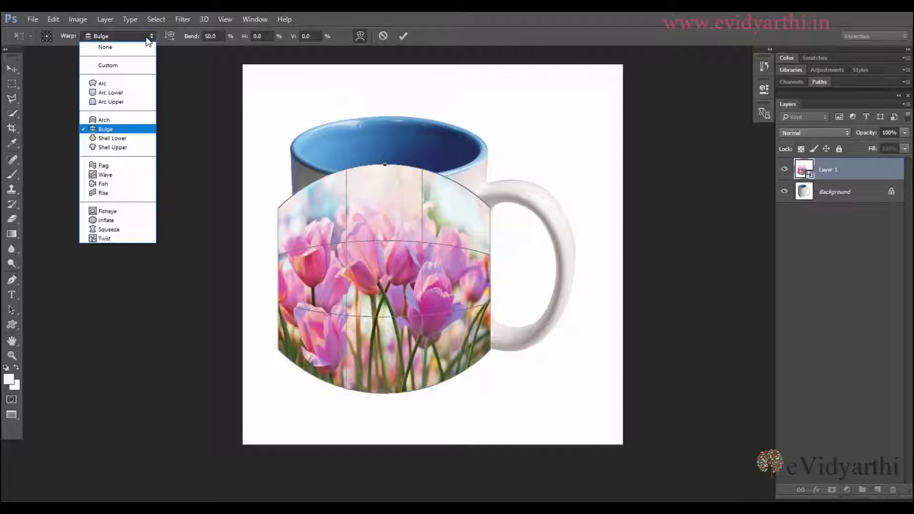
{"action": "left_click", "coordinate": [136, 64]}
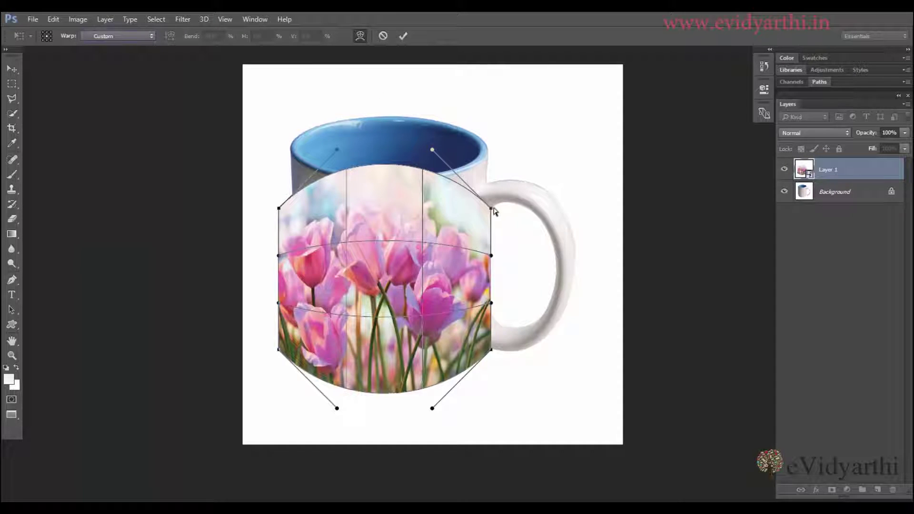
{"action": "left_click_drag", "start_coordinate": [490, 208], "coordinate": [487, 165]}
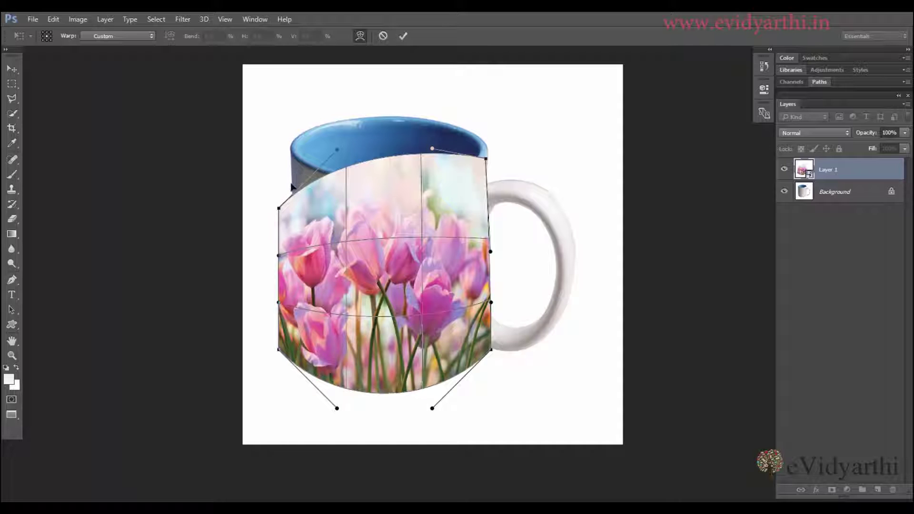
{"action": "left_click_drag", "start_coordinate": [280, 208], "coordinate": [291, 154]}
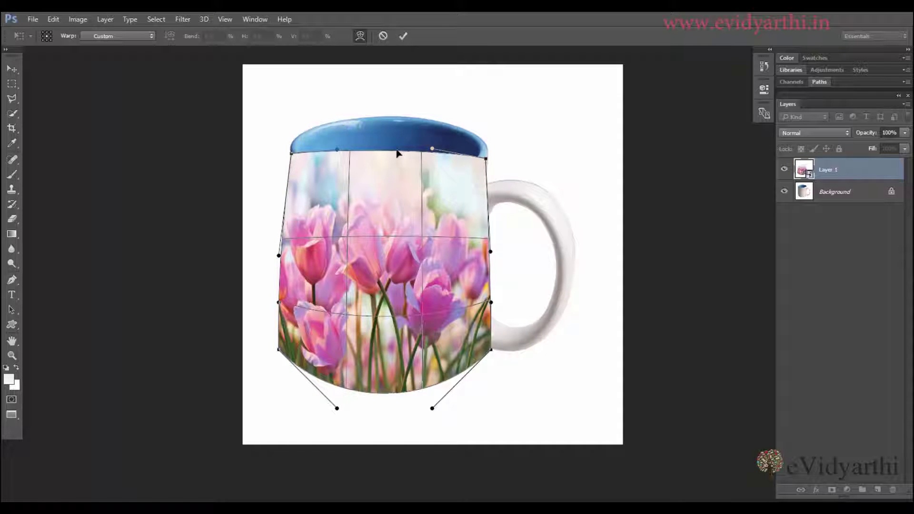
{"action": "left_click_drag", "start_coordinate": [392, 154], "coordinate": [391, 187]}
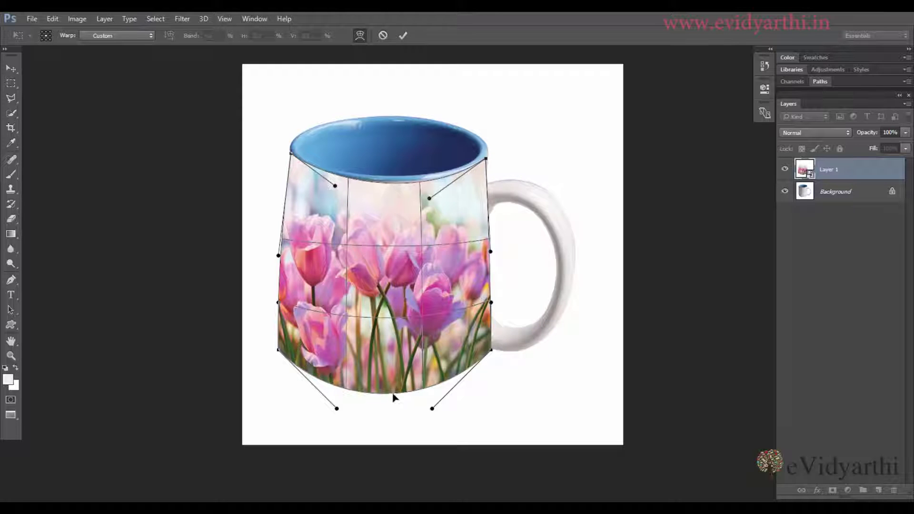
Shape the photo's bottom, left edge and middle to follow the mug's sides and base
{"action": "mouse_move", "coordinate": [393, 392]}
{"action": "left_mouse_down"}
{"action": "mouse_move", "coordinate": [393, 381]}
{"action": "mouse_move", "coordinate": [396, 395]}
{"action": "left_mouse_up"}
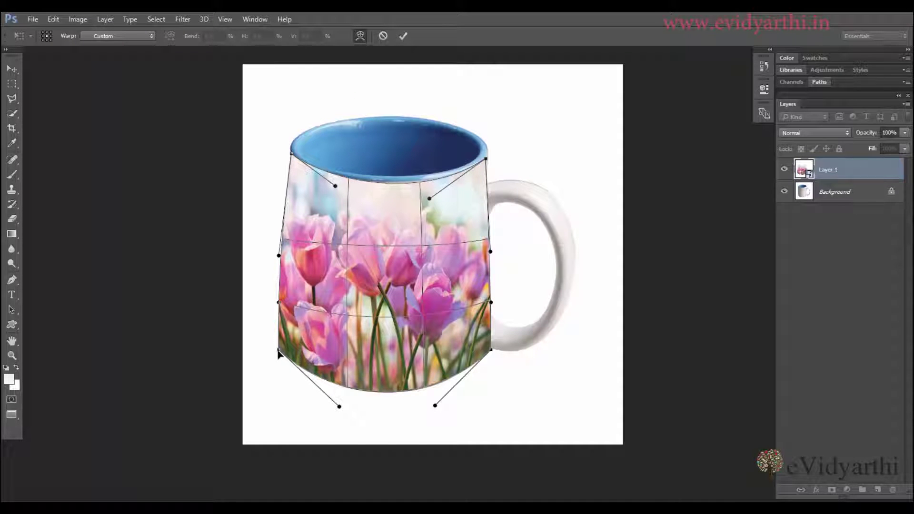
{"action": "left_click_drag", "start_coordinate": [279, 355], "coordinate": [307, 363]}
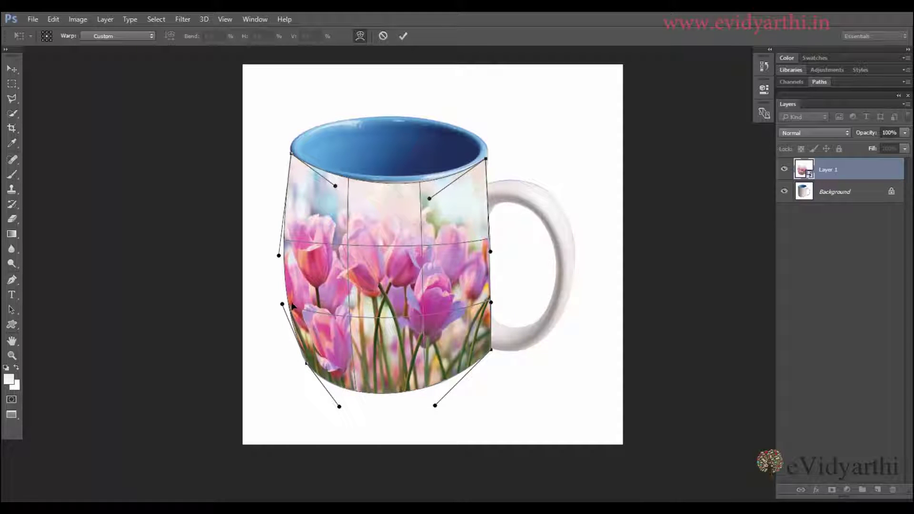
{"action": "left_click_drag", "start_coordinate": [284, 304], "coordinate": [292, 304]}
{"action": "left_click_drag", "start_coordinate": [280, 257], "coordinate": [295, 256]}
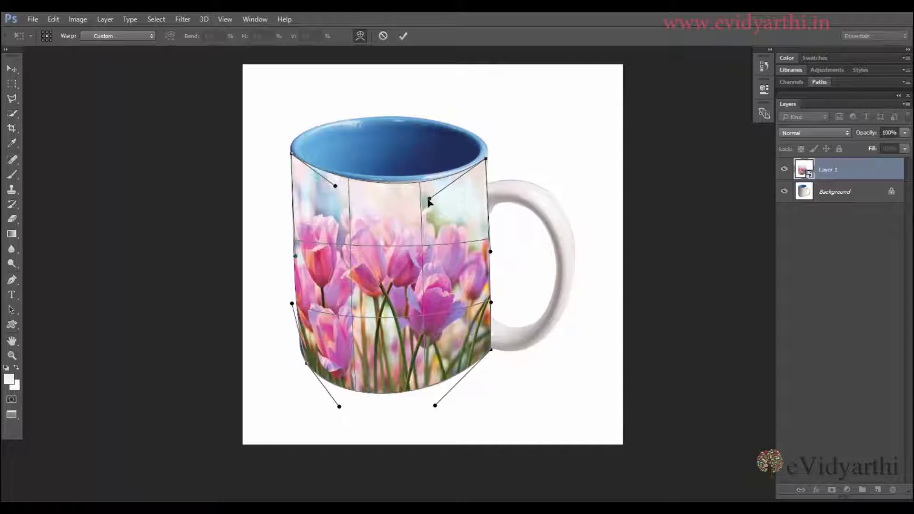
{"action": "left_click_drag", "start_coordinate": [429, 199], "coordinate": [427, 198]}
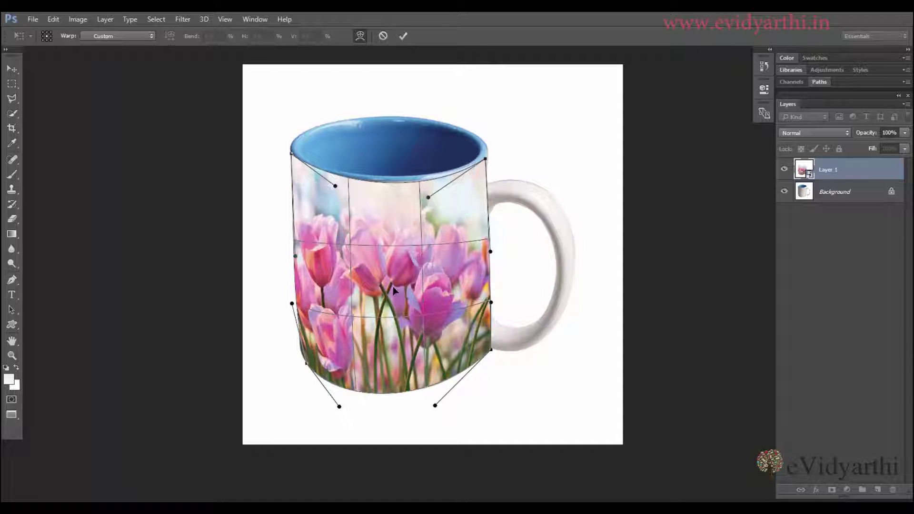
{"action": "mouse_move", "coordinate": [392, 286]}
{"action": "left_mouse_down"}
{"action": "mouse_move", "coordinate": [384, 282]}
{"action": "mouse_move", "coordinate": [393, 295]}
{"action": "left_mouse_up"}
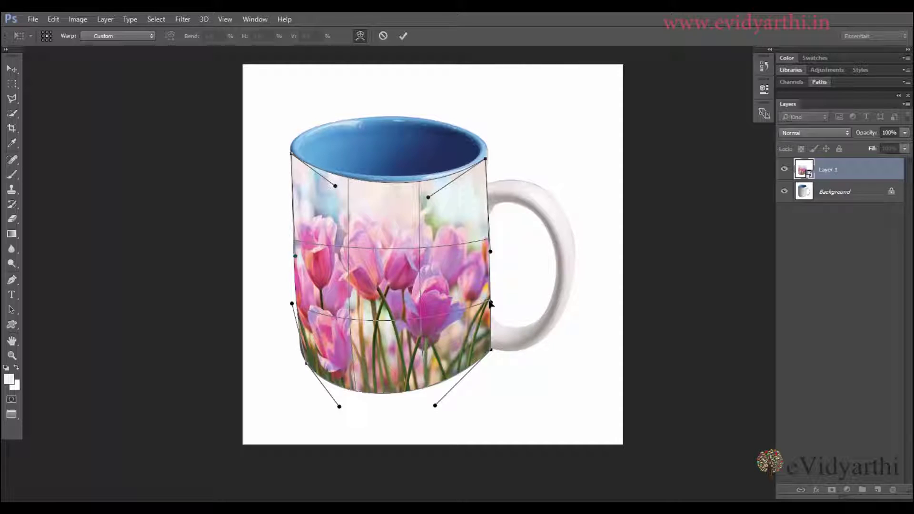
Commit the custom warp and lower the tulip layer's opacity to 35%
{"action": "key", "text": "Return"}
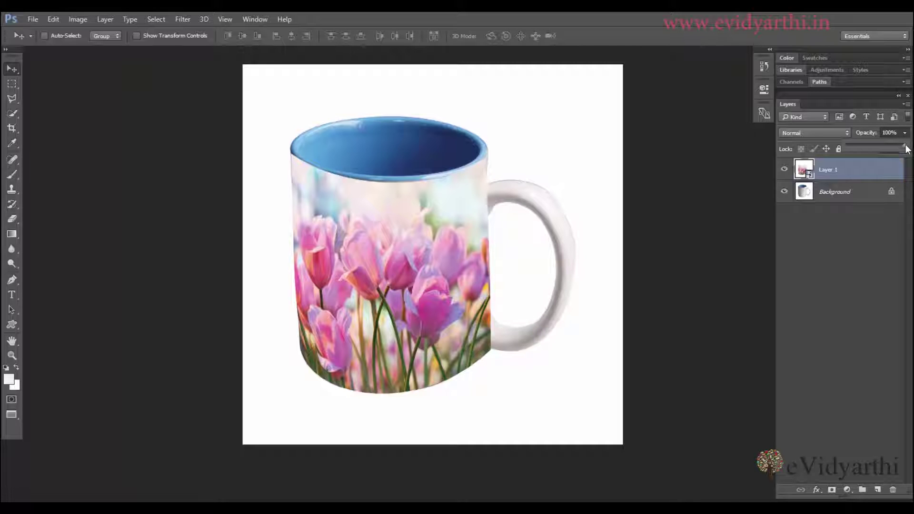
{"action": "left_click_drag", "start_coordinate": [906, 135], "coordinate": [891, 152]}
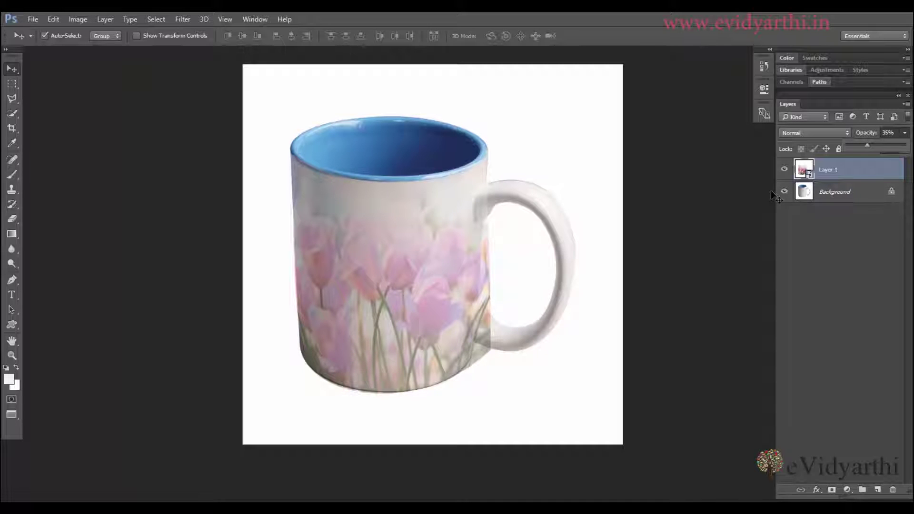
Rewarp the faded tulip layer, pulling its right side in and raising its bottom to the mug base
{"action": "key", "text": "ctrl+t"}
{"action": "right_click", "coordinate": [438, 276]}
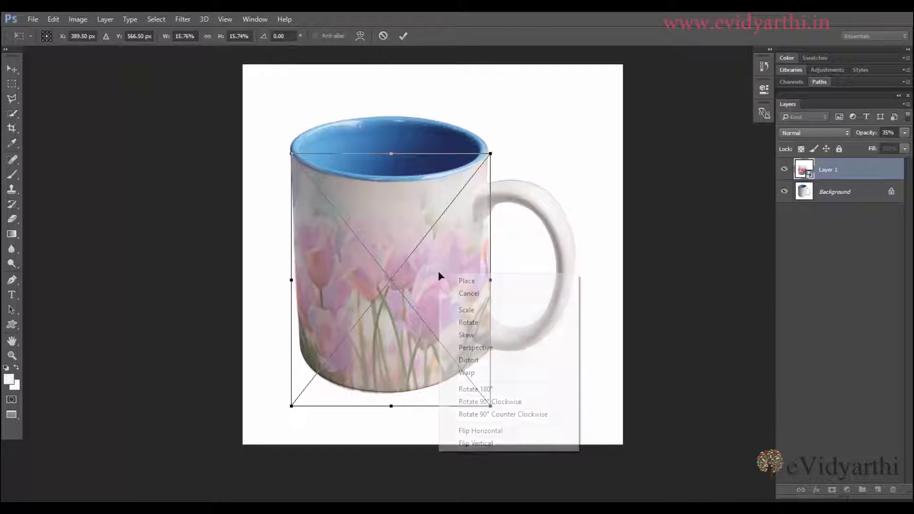
{"action": "left_click", "coordinate": [487, 372]}
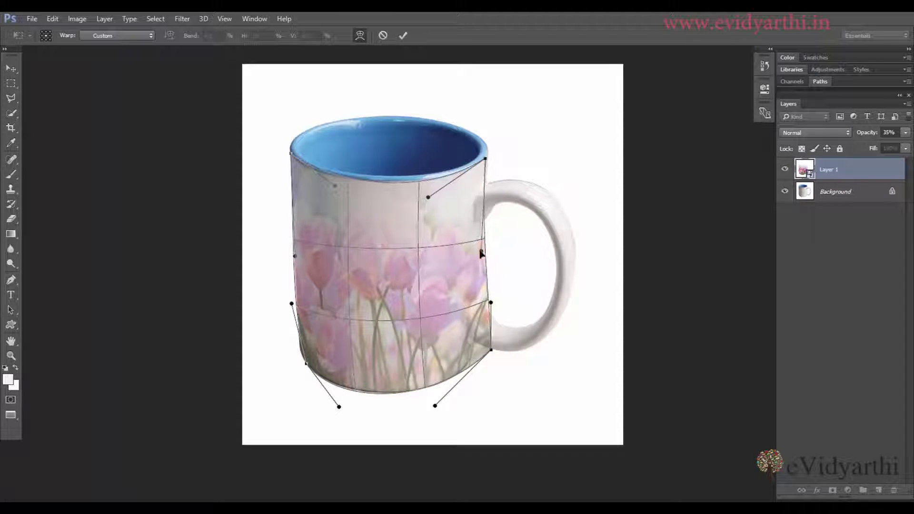
{"action": "left_click_drag", "start_coordinate": [484, 252], "coordinate": [479, 250]}
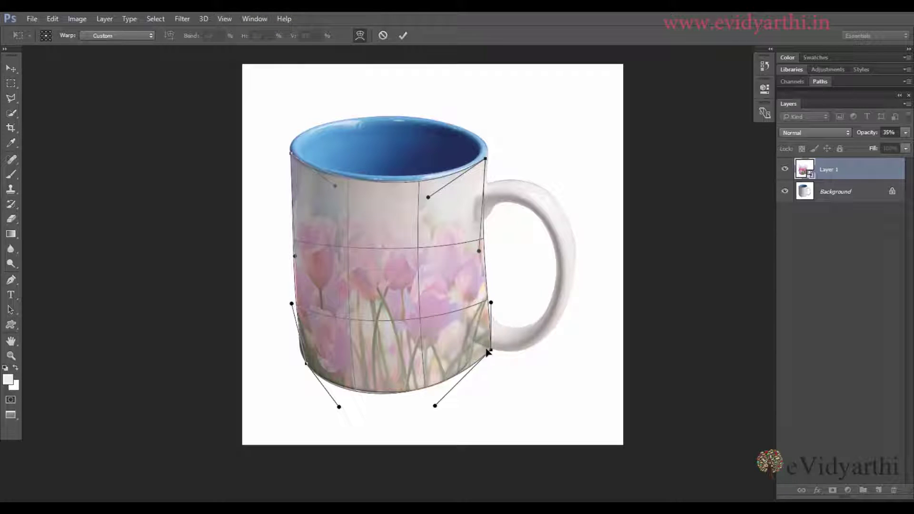
{"action": "left_click_drag", "start_coordinate": [490, 350], "coordinate": [472, 359]}
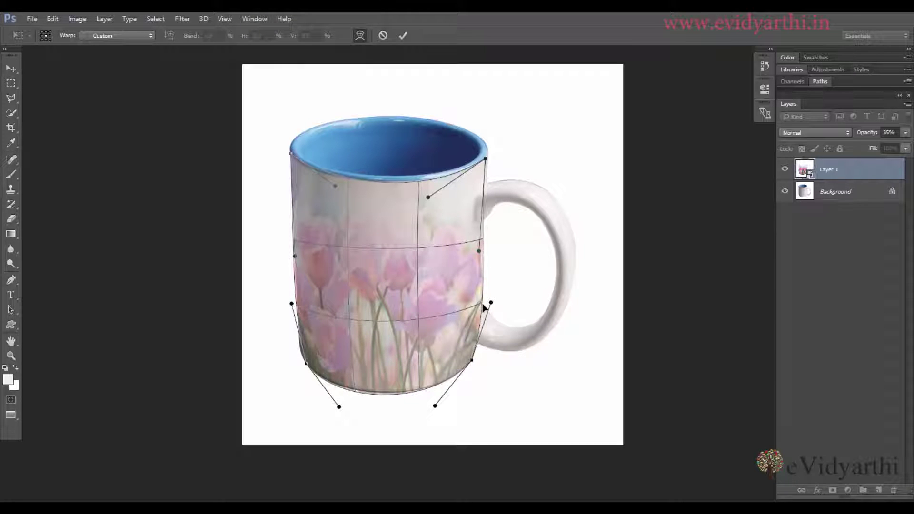
{"action": "left_click_drag", "start_coordinate": [486, 290], "coordinate": [475, 290]}
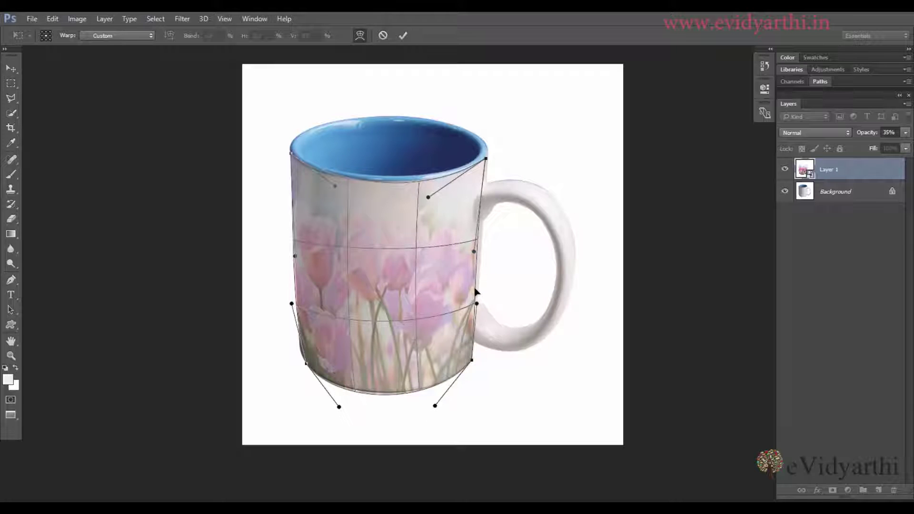
{"action": "left_click_drag", "start_coordinate": [388, 399], "coordinate": [442, 386]}
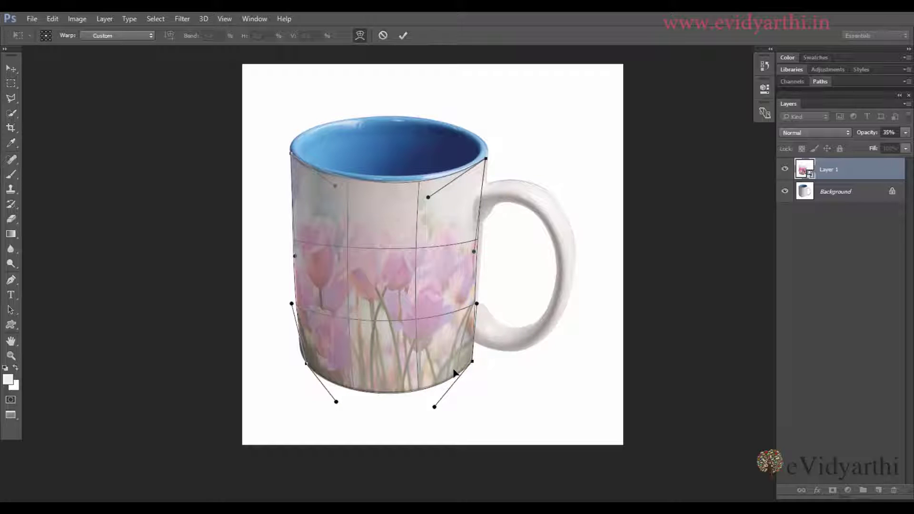
Commit the refined warp and restore the tulip layer's opacity to 100%
{"action": "key", "text": "Return"}
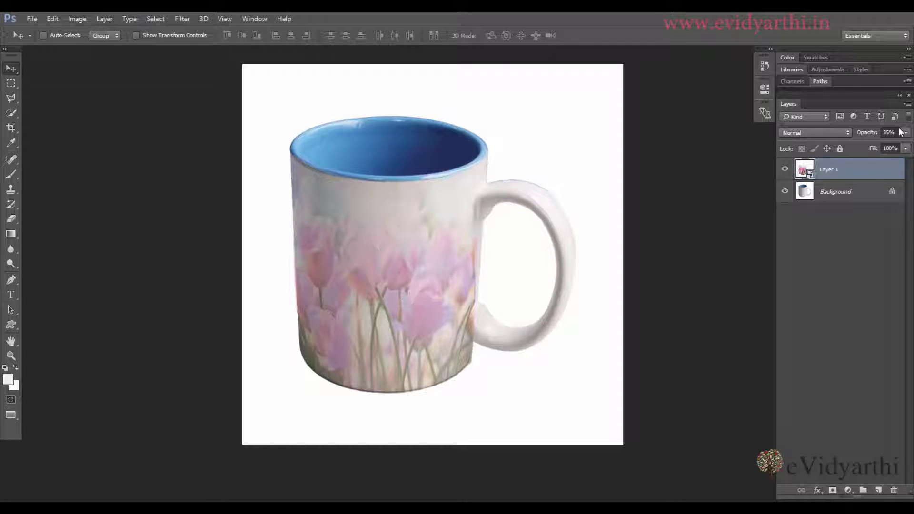
{"action": "left_click", "coordinate": [905, 133]}
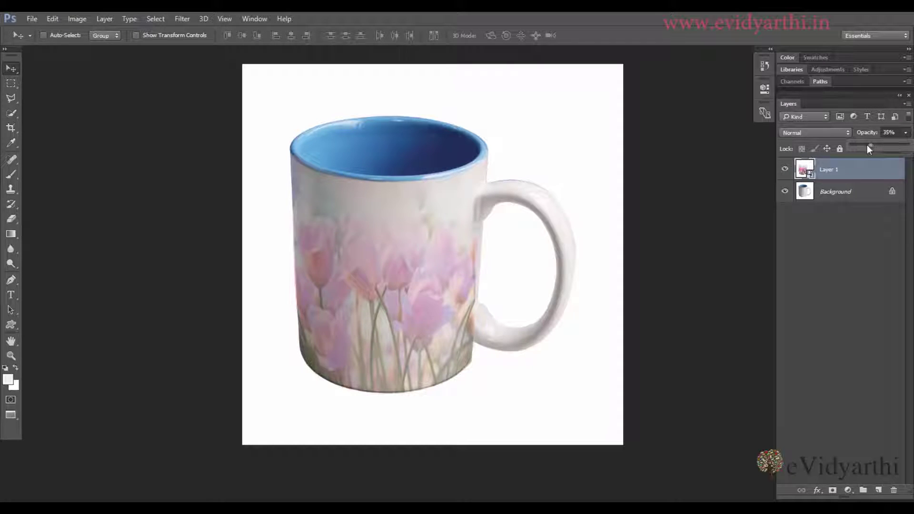
{"action": "left_click_drag", "start_coordinate": [889, 146], "coordinate": [908, 146]}
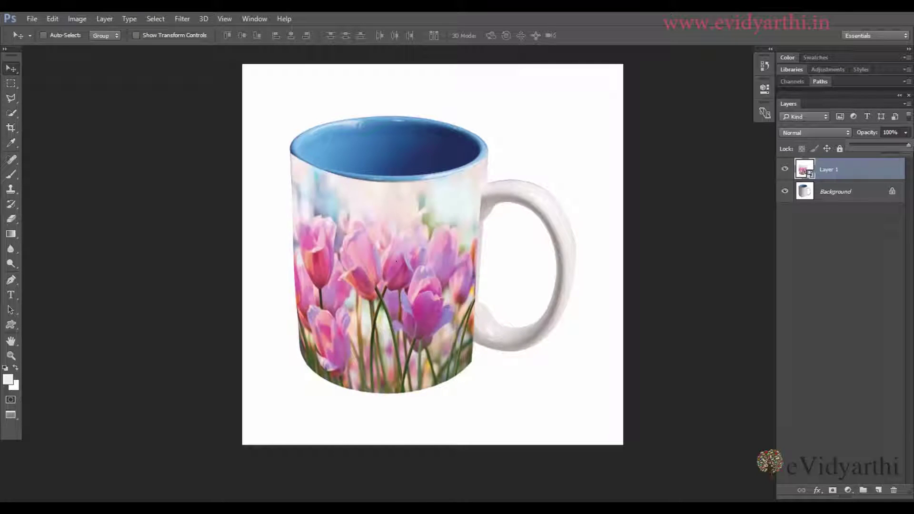